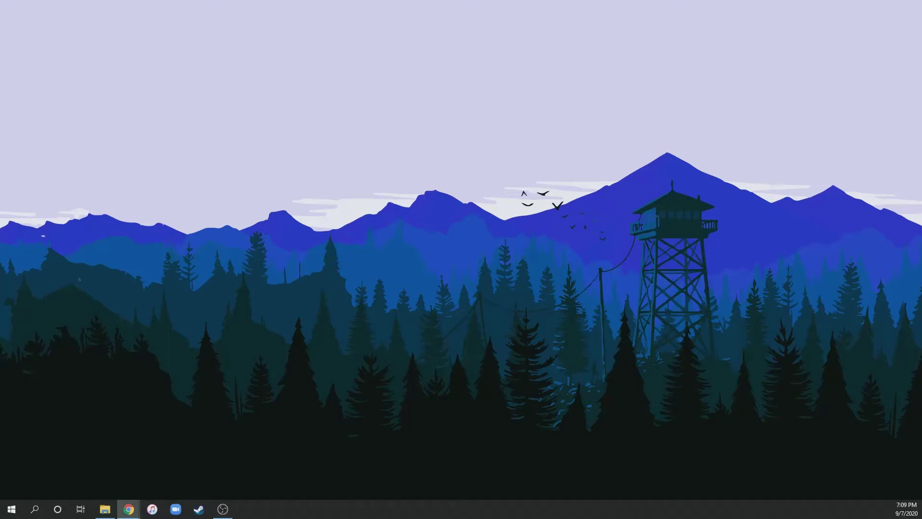
# Reposition the incognito Chrome window and load optifine.net.
pyautogui.moveTo(580, 15); pyautogui.dragTo(389, 28)
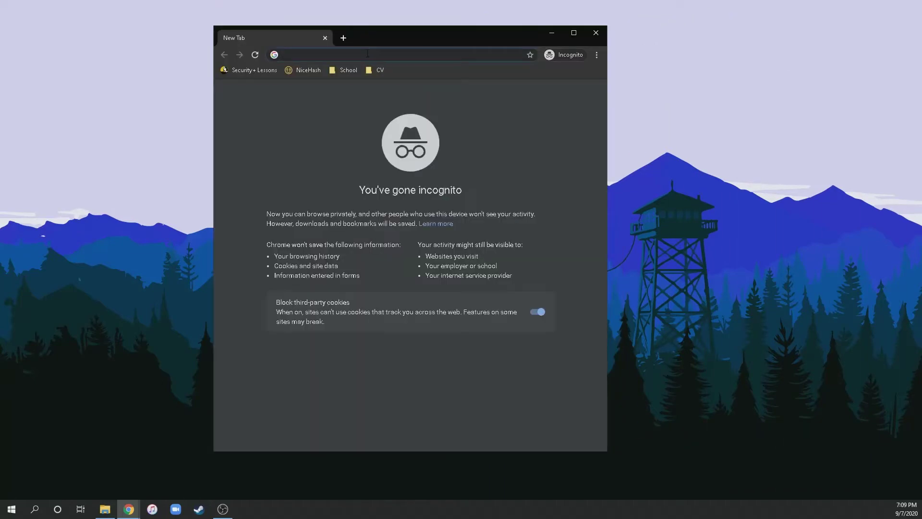
pyautogui.write('opti')
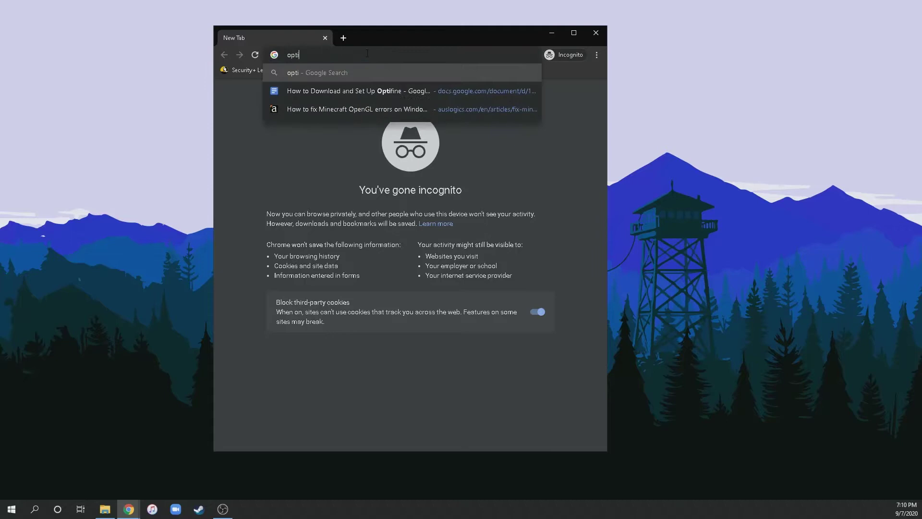
pyautogui.write('fine.net')
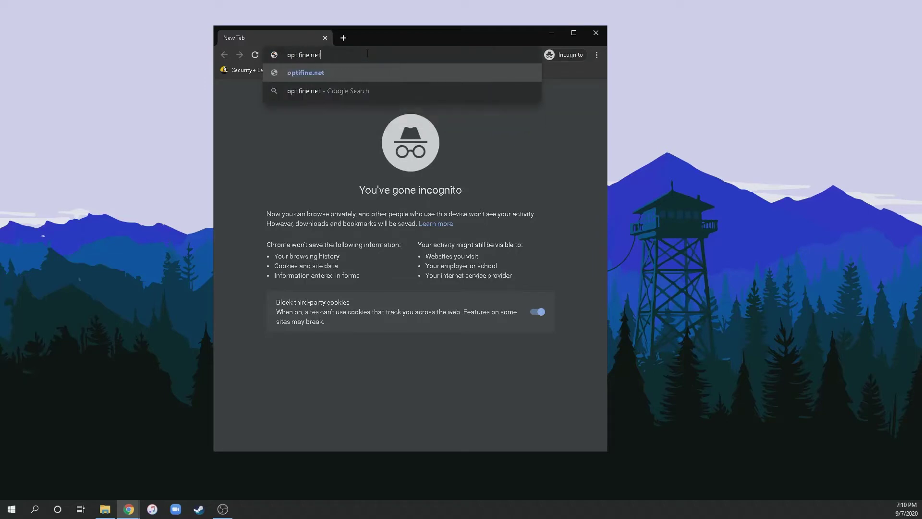
pyautogui.press('Return')
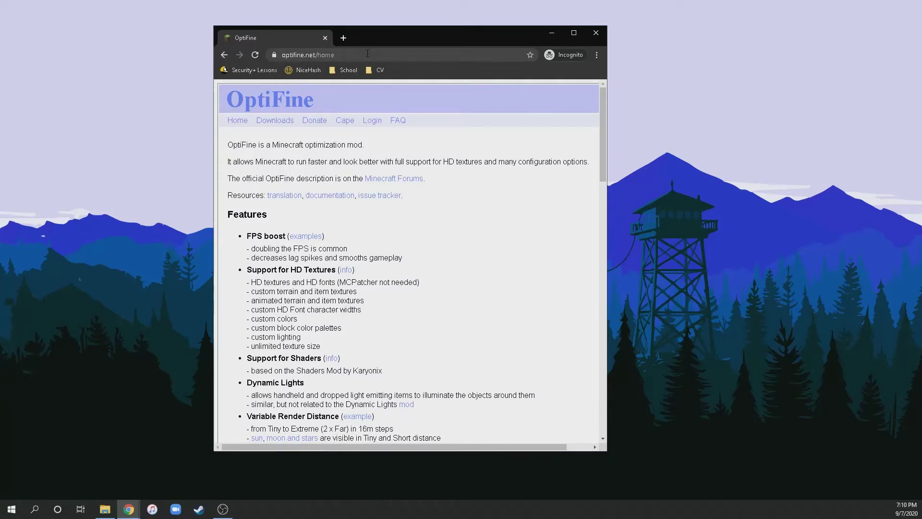
# Maximize the window, go to OptiFine Downloads, and highlight the Minecraft 1.16.2 section.
pyautogui.click(574, 32)
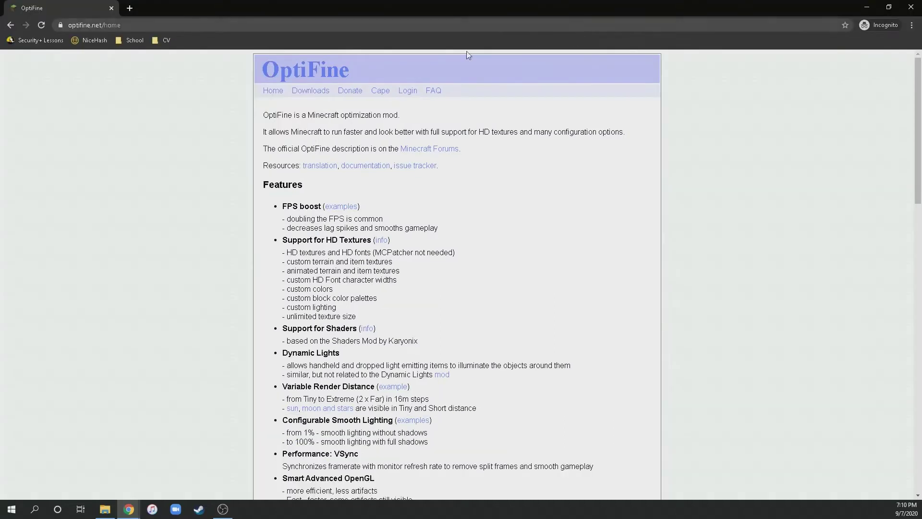
pyautogui.click(318, 92)
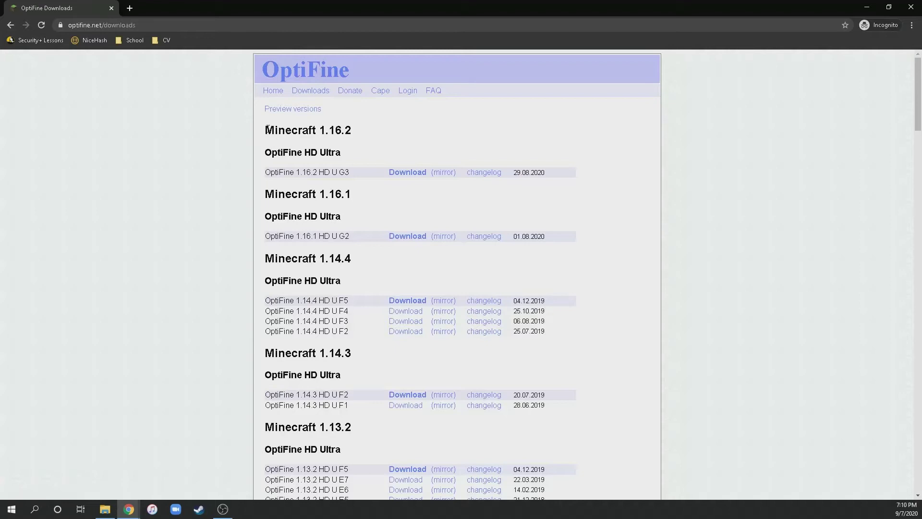
pyautogui.moveTo(265, 131); pyautogui.dragTo(347, 173)
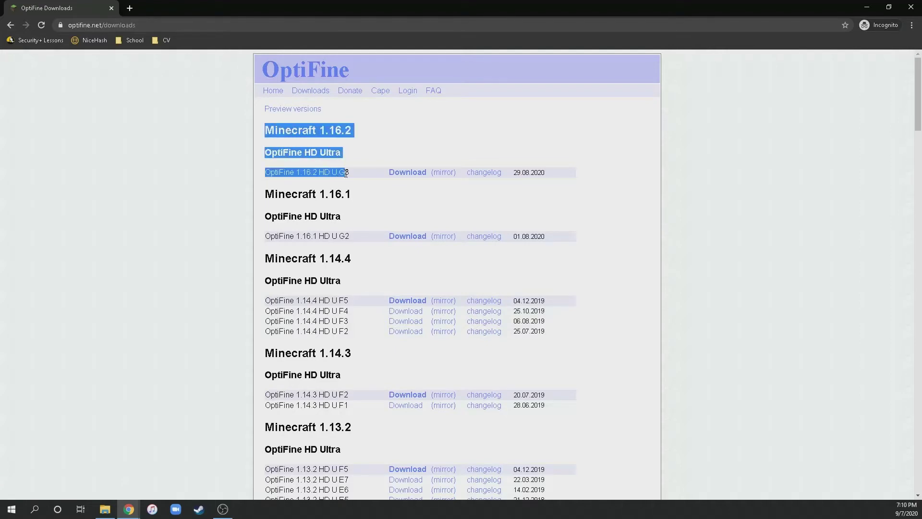
pyautogui.click(327, 130)
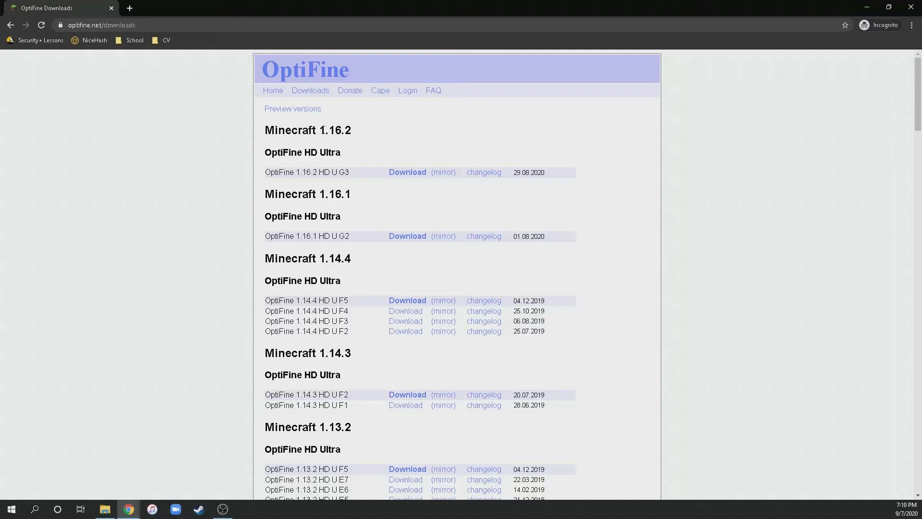
pyautogui.moveTo(319, 129); pyautogui.dragTo(389, 139)
pyautogui.click(319, 130)
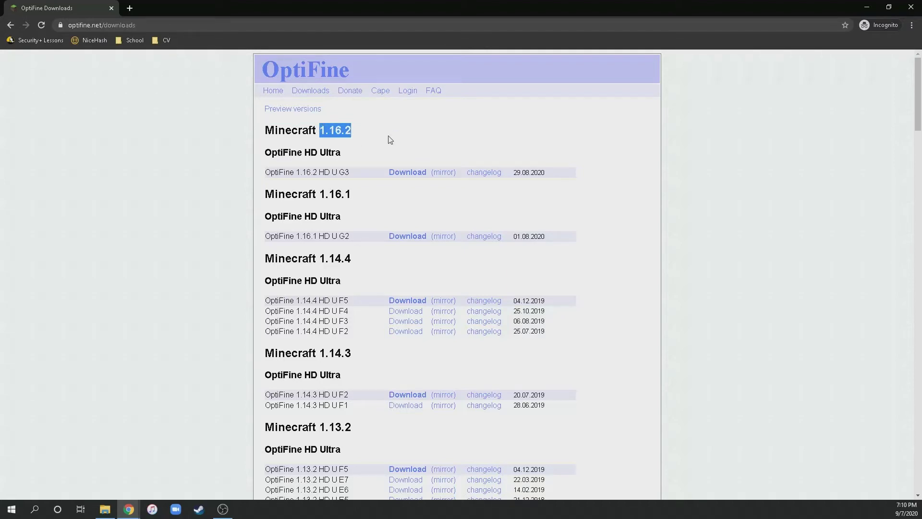
pyautogui.click(327, 154)
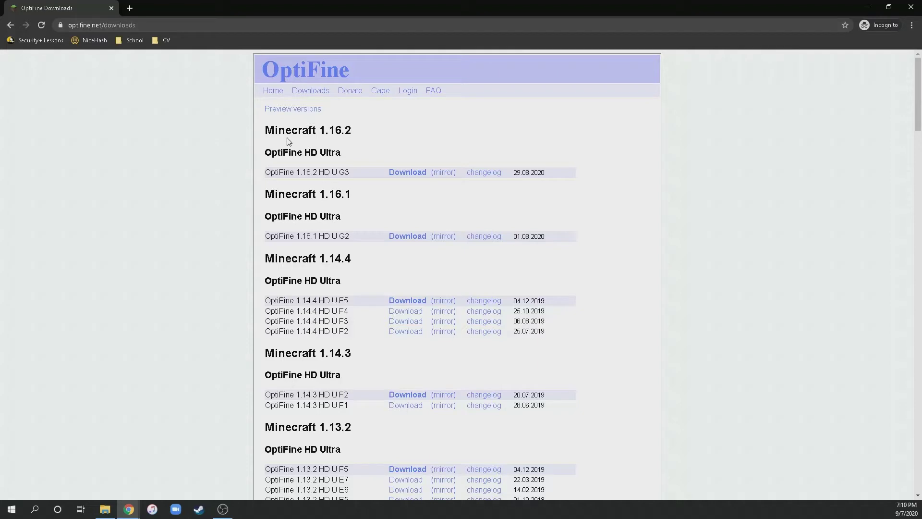
pyautogui.moveTo(266, 131)
pyautogui.mouseDown()
pyautogui.moveTo(346, 150)
pyautogui.moveTo(266, 131)
pyautogui.mouseUp()
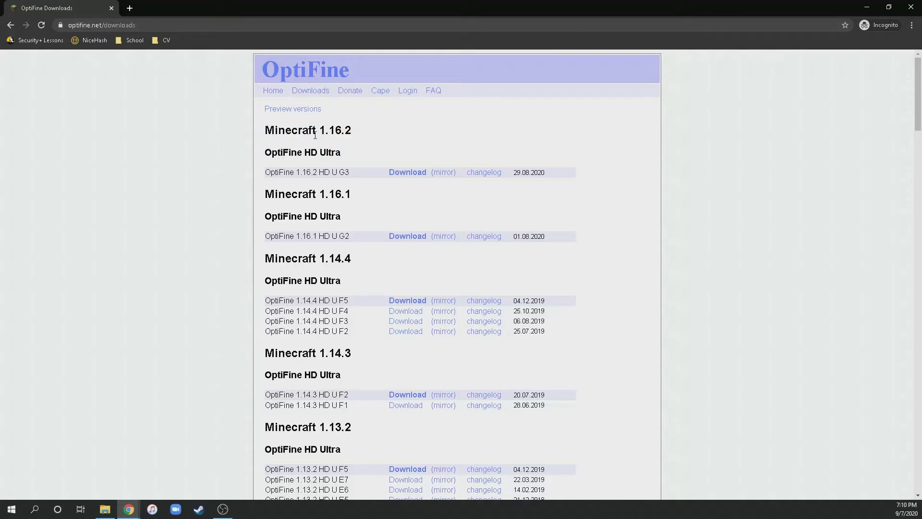
# Expand the Preview versions list and highlight the top 1.16 preview builds.
pyautogui.click(290, 110)
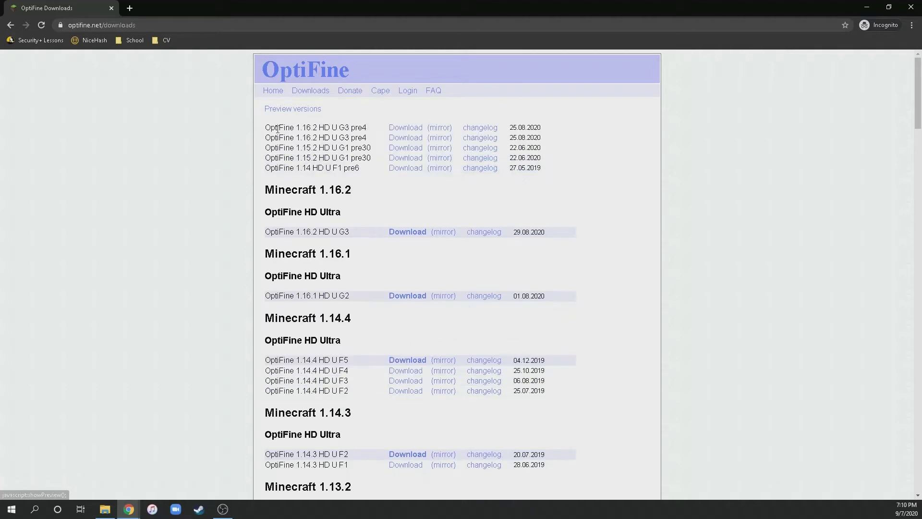
pyautogui.moveTo(266, 128); pyautogui.dragTo(347, 157)
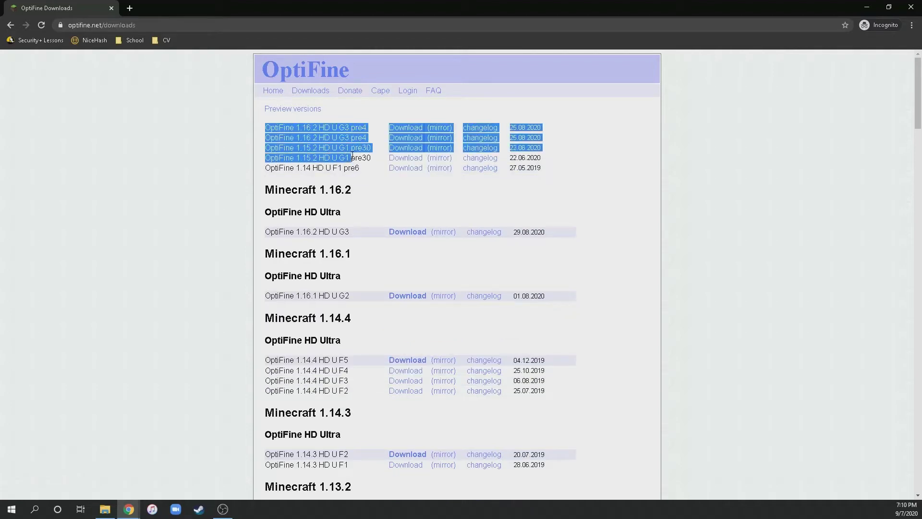
pyautogui.click(295, 127)
pyautogui.moveTo(290, 128); pyautogui.dragTo(352, 159)
pyautogui.click(282, 212)
# Highlight the Minecraft 1.16.2 heading, preview rows, and the 1.16.2 HD U G3 build.
pyautogui.moveTo(266, 190); pyautogui.dragTo(353, 218)
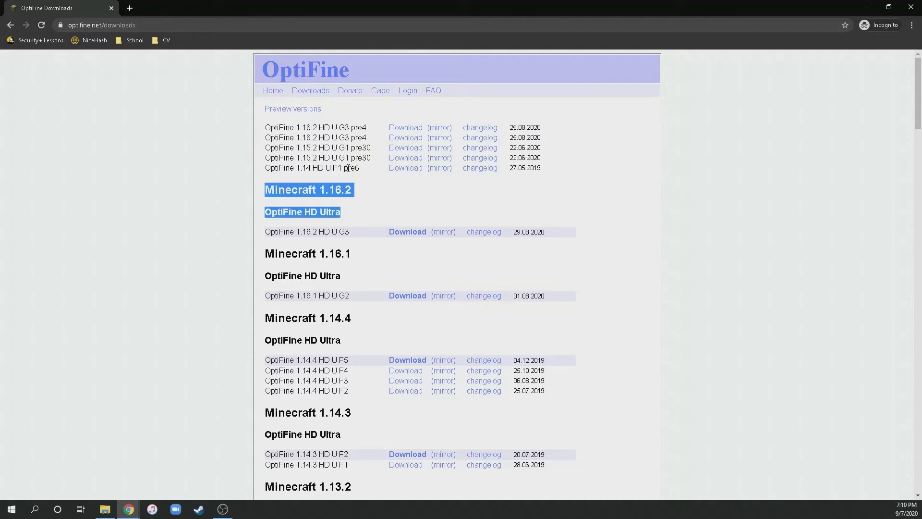
pyautogui.click(290, 137)
pyautogui.moveTo(266, 127); pyautogui.dragTo(339, 149)
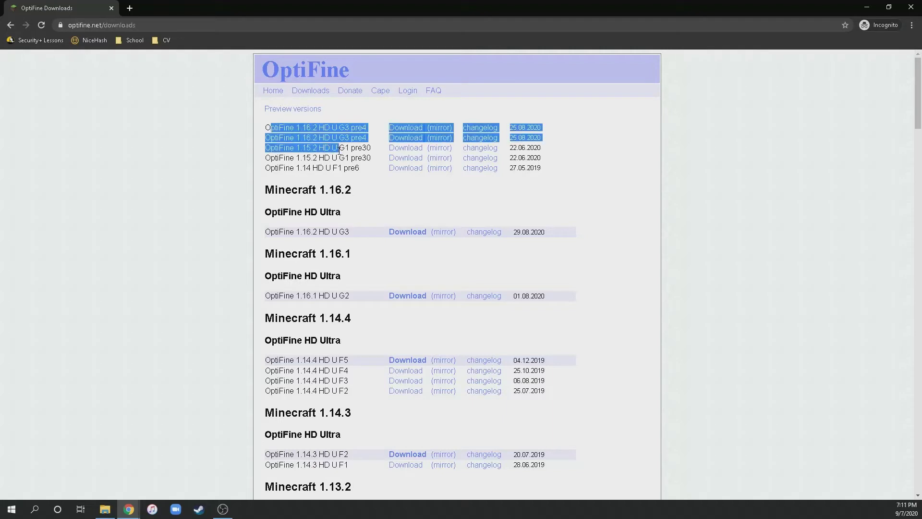
pyautogui.click(339, 150)
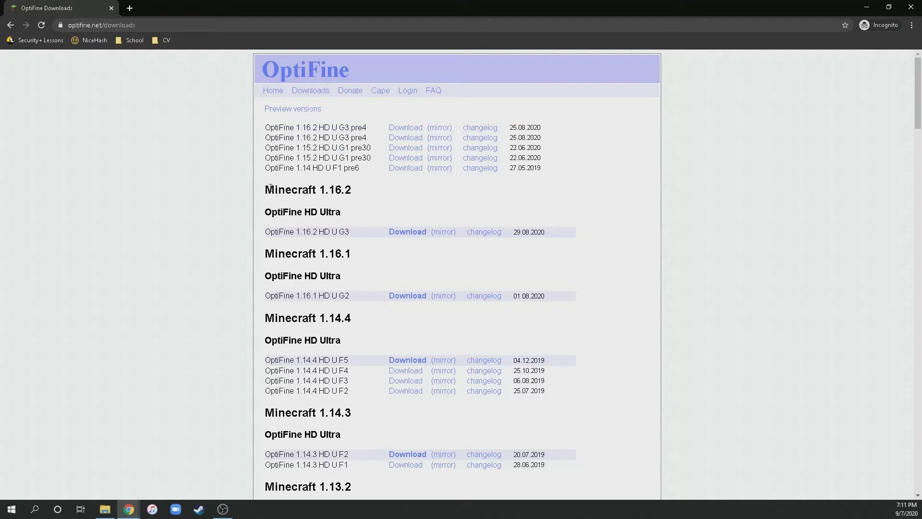
pyautogui.moveTo(278, 190); pyautogui.dragTo(311, 191)
pyautogui.click(334, 205)
pyautogui.moveTo(268, 231); pyautogui.dragTo(301, 231)
# Download OptiFine_1.16.2_HD_U_G3.jar from the 1.16.2 HD U G3 mirror page.
pyautogui.click(315, 230)
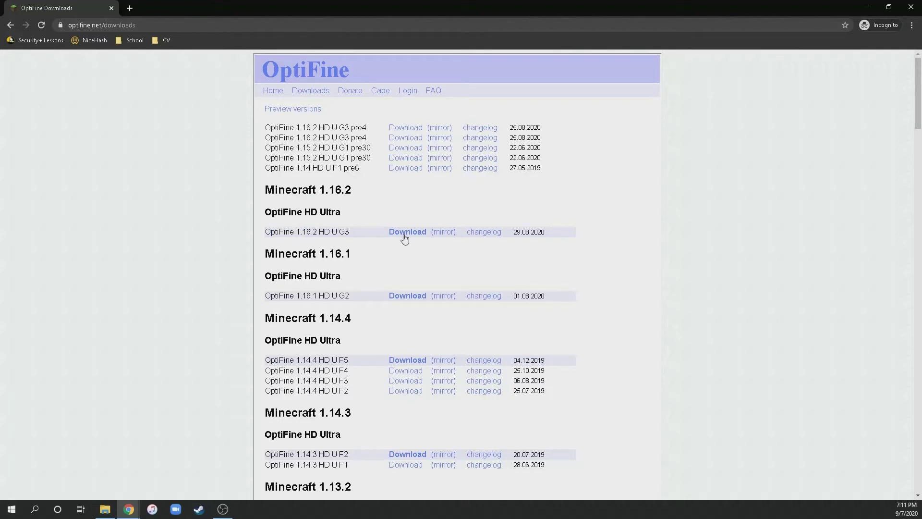
pyautogui.click(444, 231)
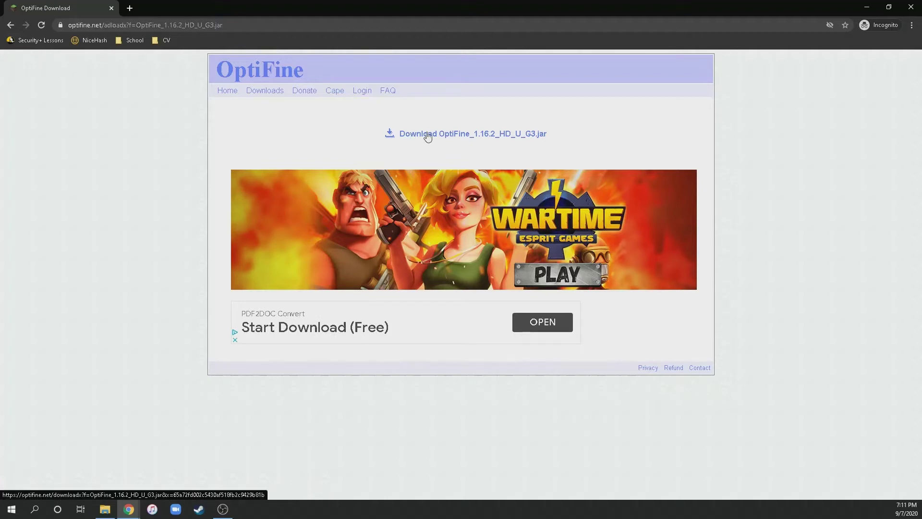
pyautogui.click(445, 138)
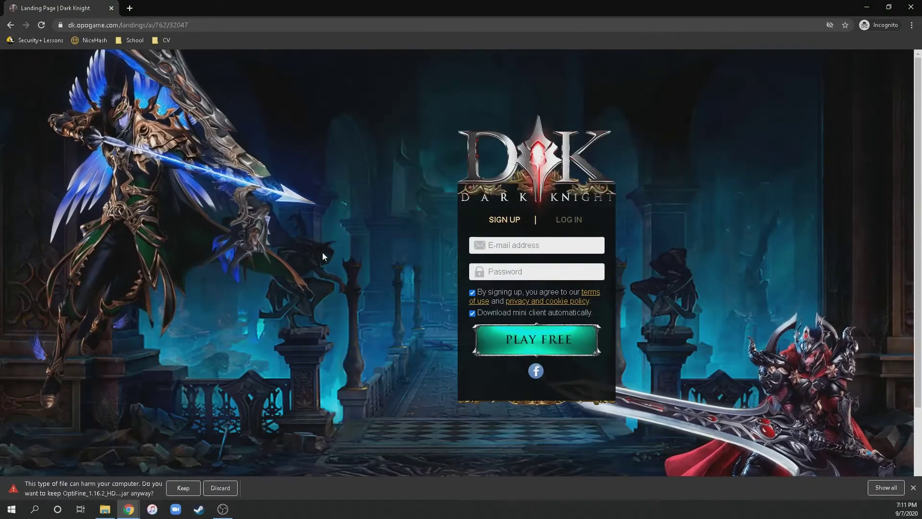
# Close the advert tab, keep the OptiFine jar download, and restore the browser window.
pyautogui.click(111, 8)
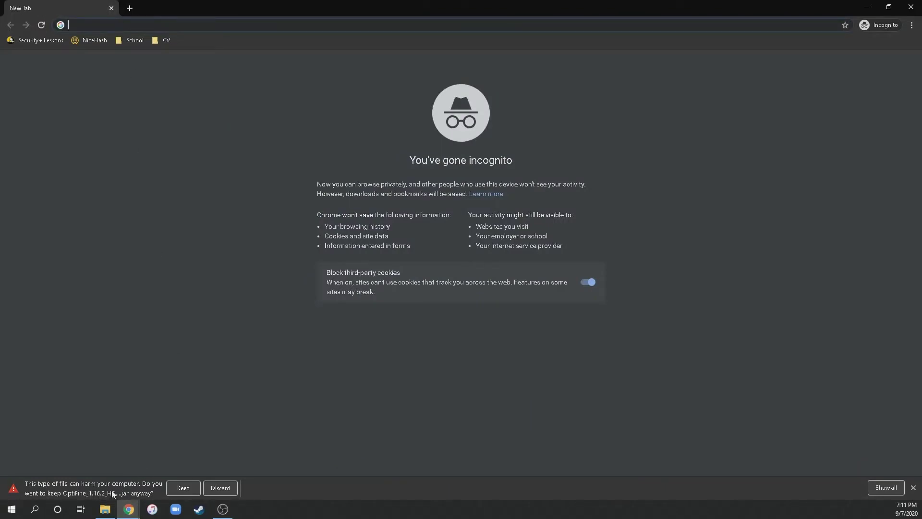
pyautogui.click(183, 488)
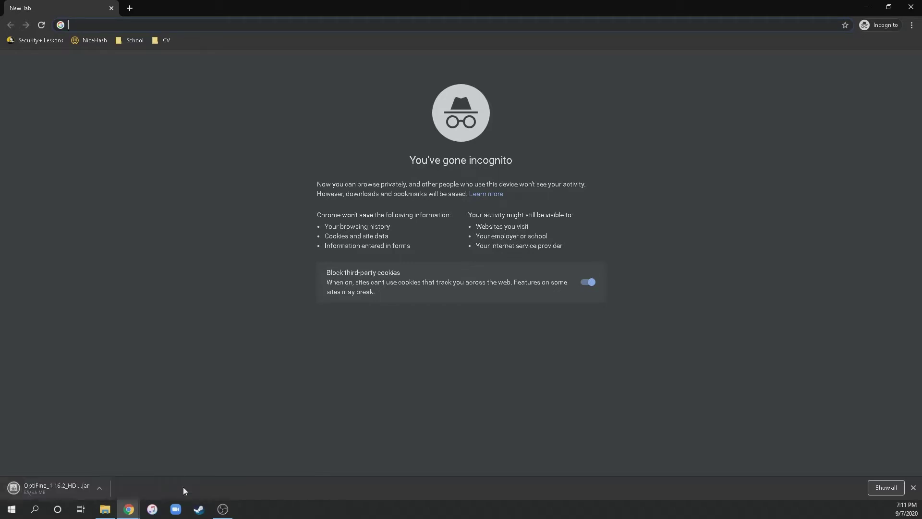
pyautogui.doubleClick(872, 13)
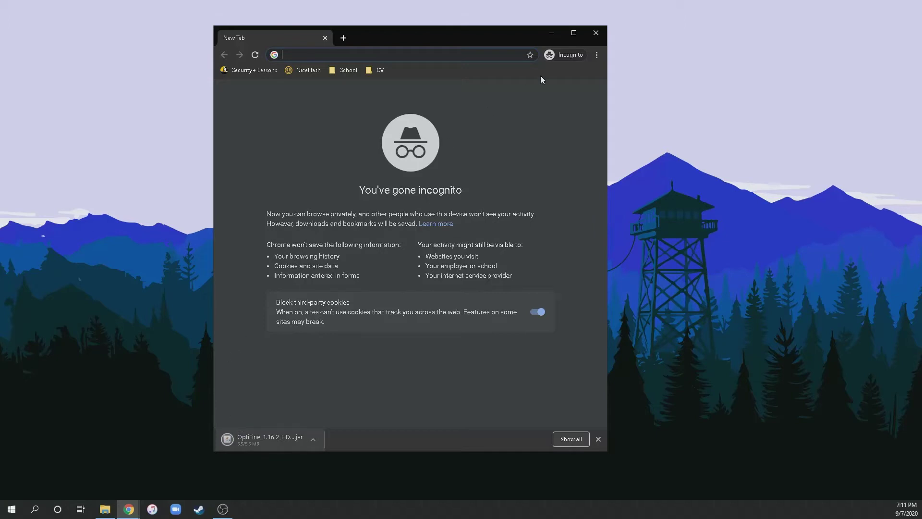
# Run the OptiFine_1.16.2_HD_U_G3.jar installer into .minecraft and acknowledge the success message.
pyautogui.click(268, 439)
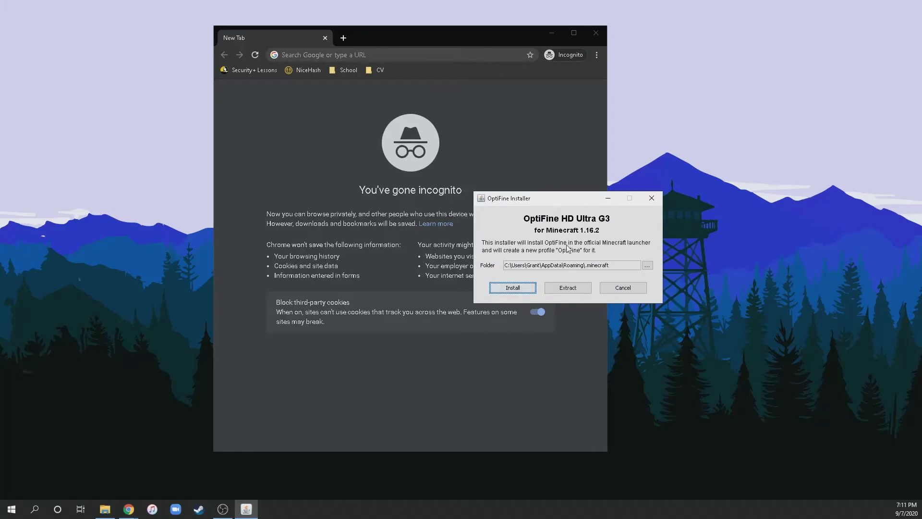
pyautogui.moveTo(610, 266); pyautogui.dragTo(511, 265)
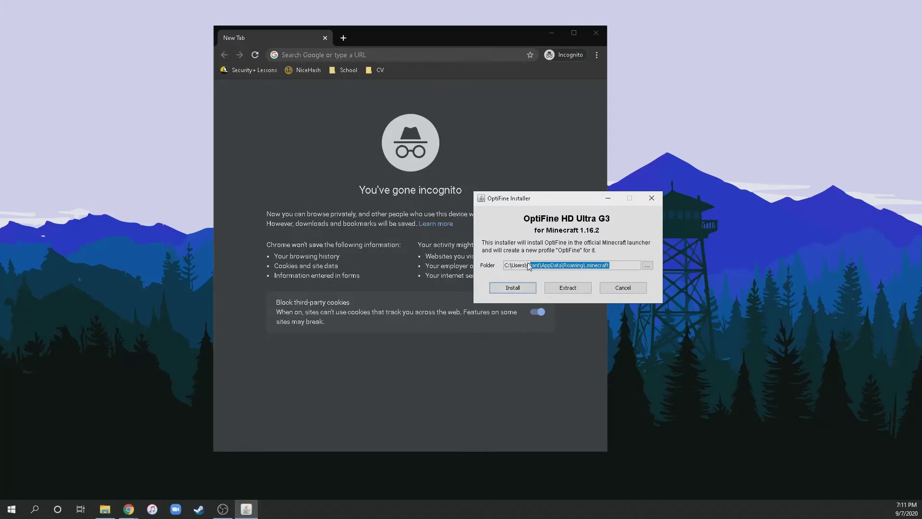
pyautogui.click(512, 287)
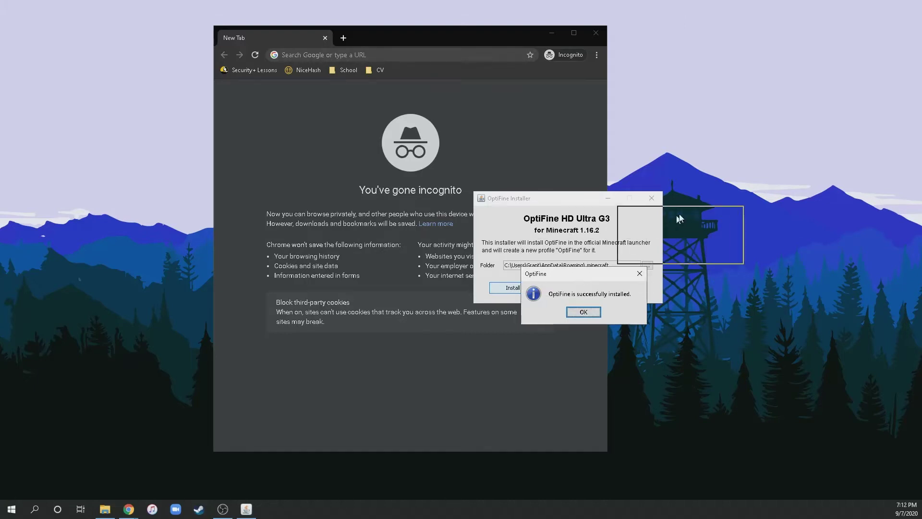
pyautogui.moveTo(583, 276); pyautogui.dragTo(697, 208)
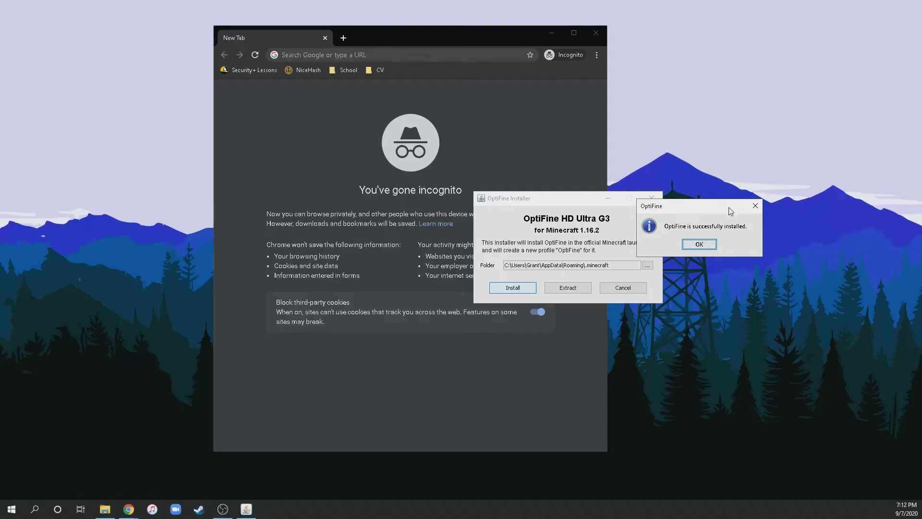
pyautogui.moveTo(732, 210); pyautogui.dragTo(690, 216)
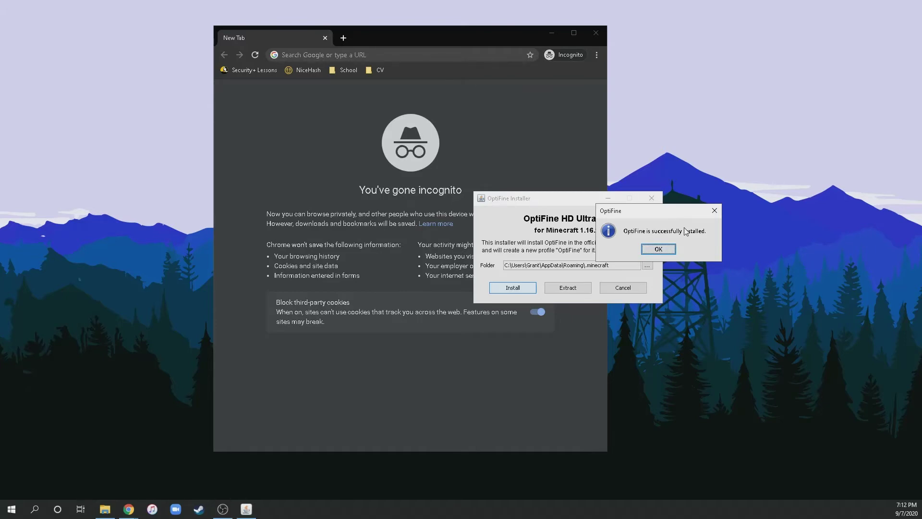
pyautogui.click(673, 252)
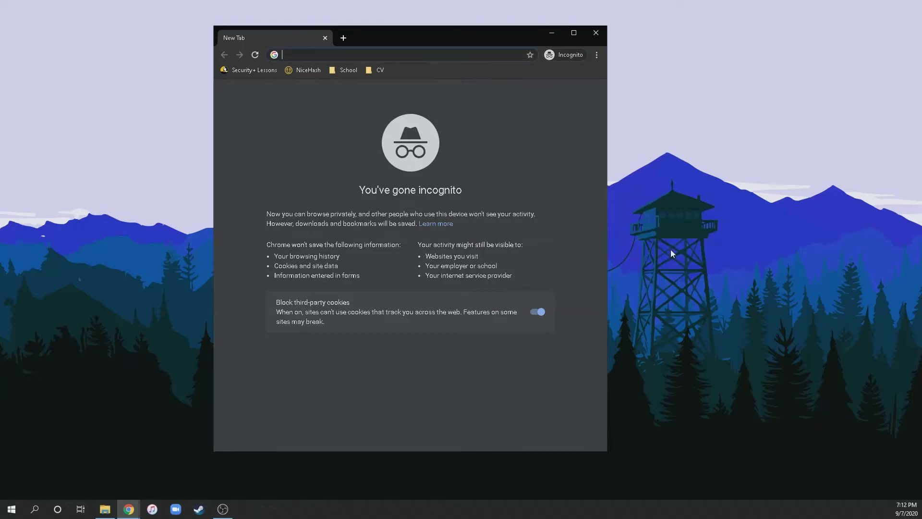
# Close incognito Chrome, relaunch the OptiFine jar from the desktop, then close its installer.
pyautogui.click(596, 33)
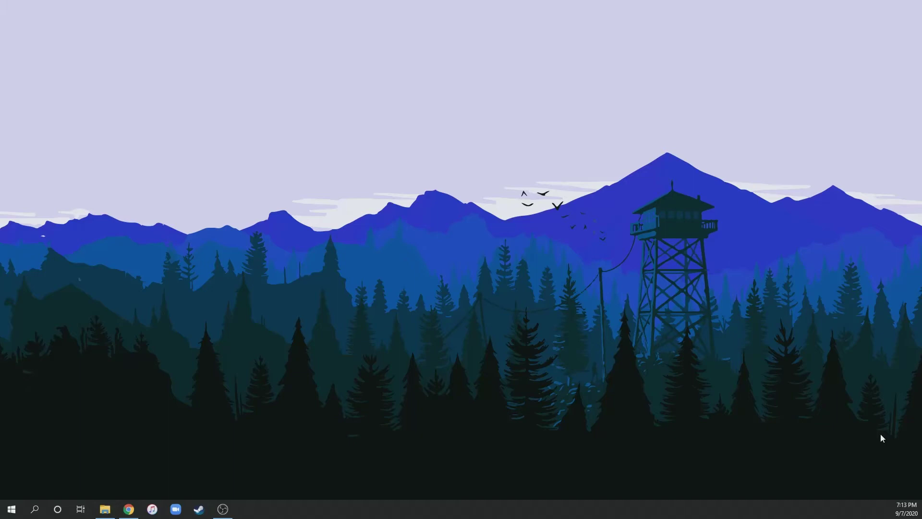
pyautogui.moveTo(308, 146); pyautogui.dragTo(241, 143)
pyautogui.moveTo(179, 73); pyautogui.dragTo(323, 196)
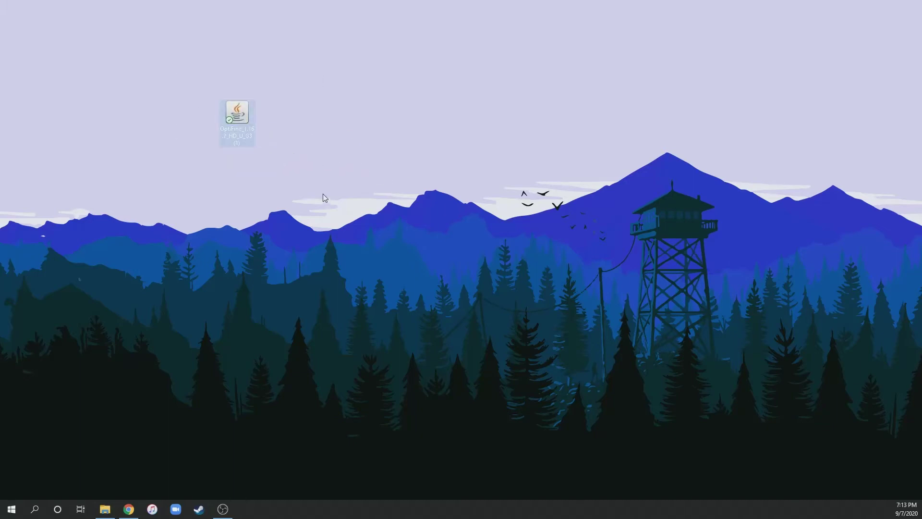
pyautogui.click(275, 148)
pyautogui.doubleClick(245, 118)
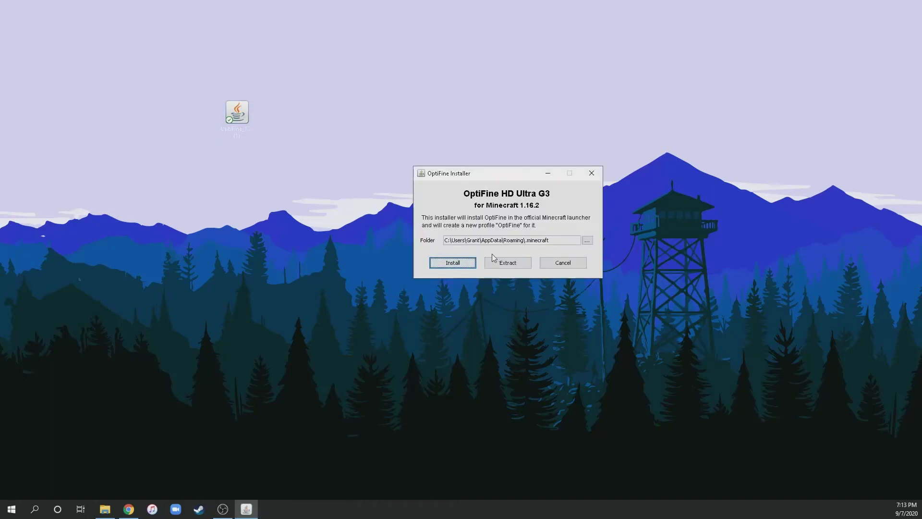
pyautogui.click(591, 174)
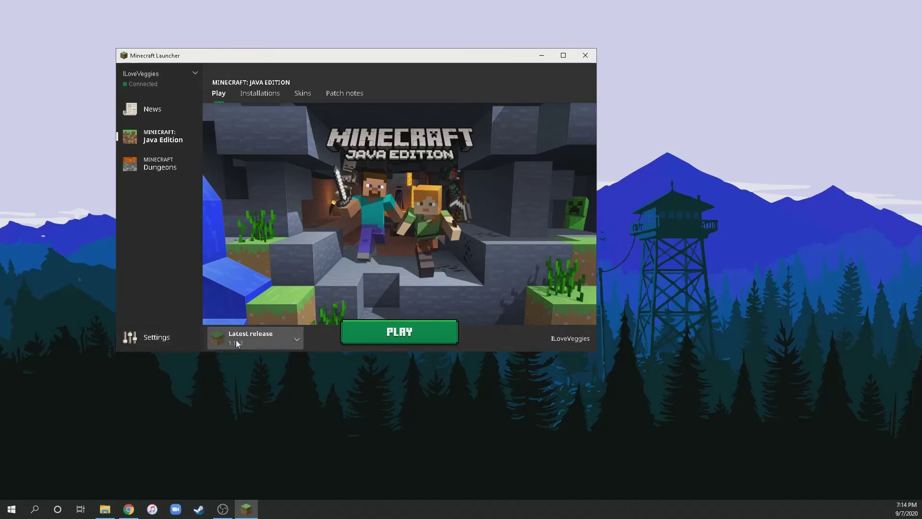
# Choose the OptiFine installation in the version dropdown next to PLAY.
pyautogui.click(274, 346)
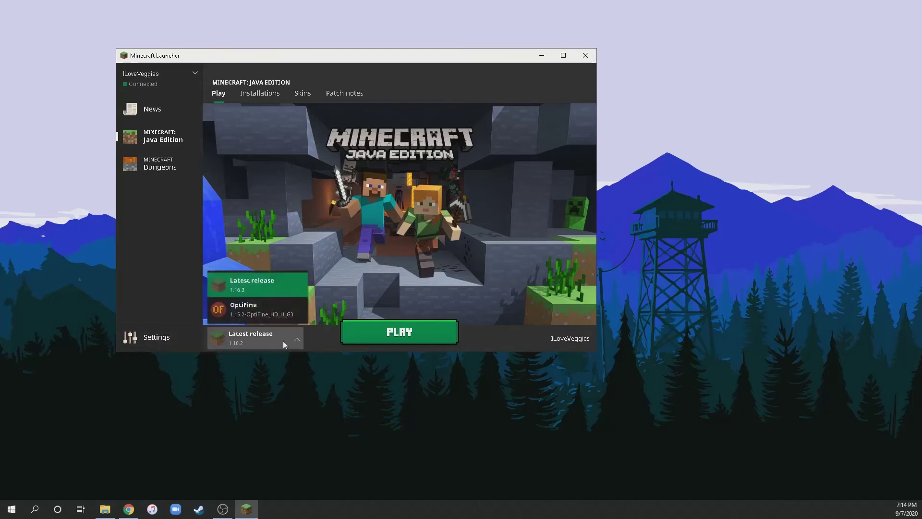
pyautogui.click(259, 315)
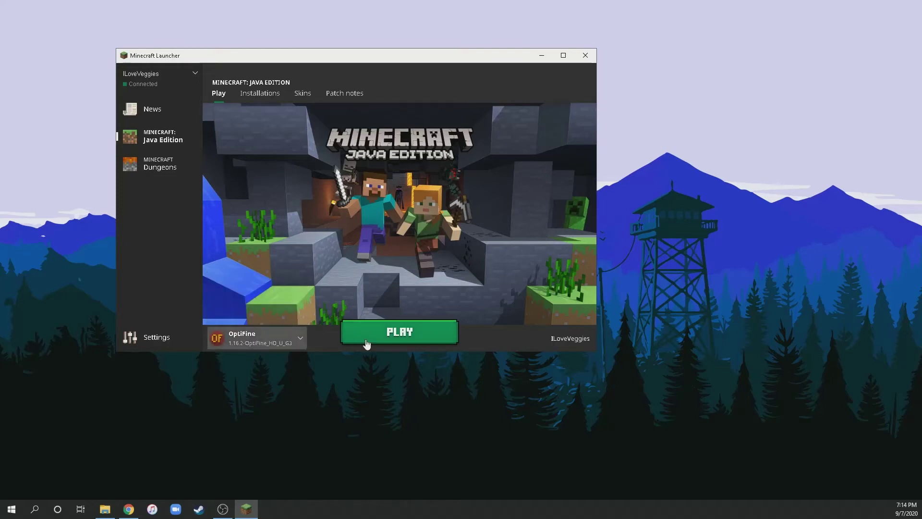
pyautogui.click(258, 342)
pyautogui.click(254, 285)
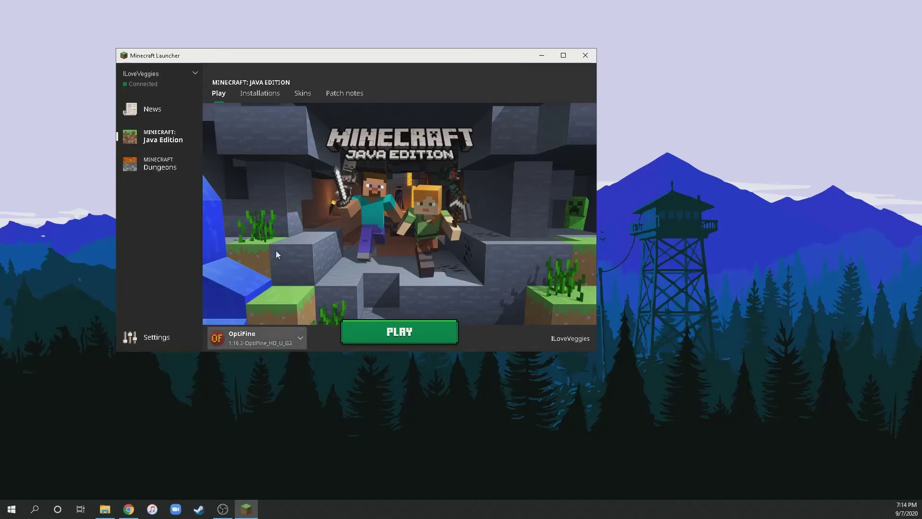
# Create an installation named 'optifne' using version release 1.16.2-OptiFine_HD_U_G3.
pyautogui.click(258, 94)
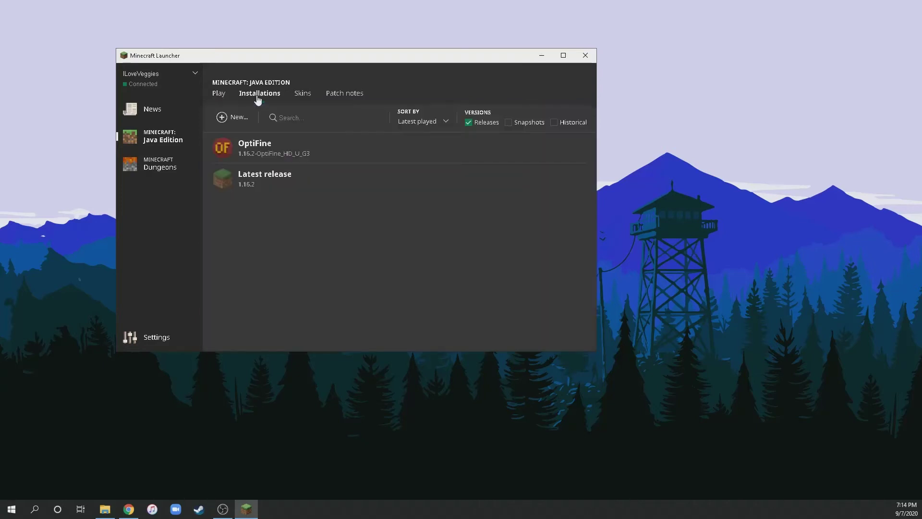
pyautogui.click(234, 118)
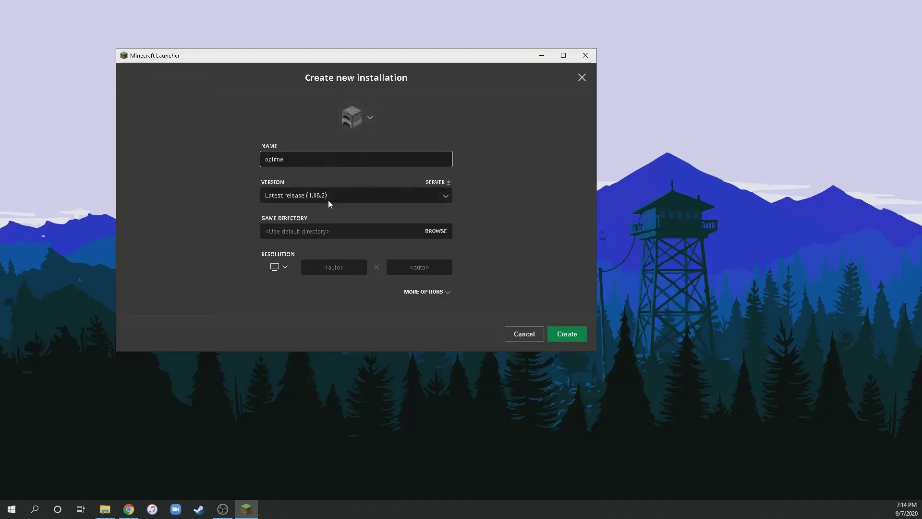
pyautogui.click(282, 197)
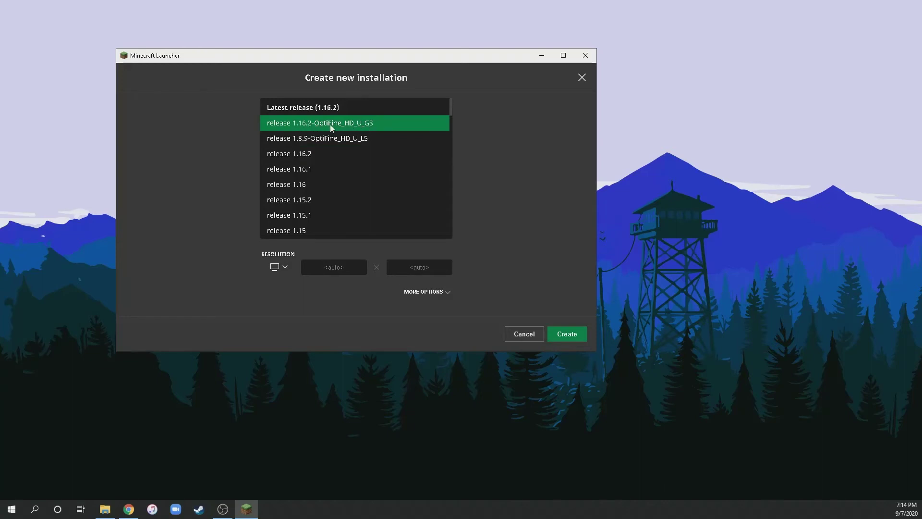
pyautogui.scroll(-10, 329, 173)
pyautogui.scroll(-5, 330, 175)
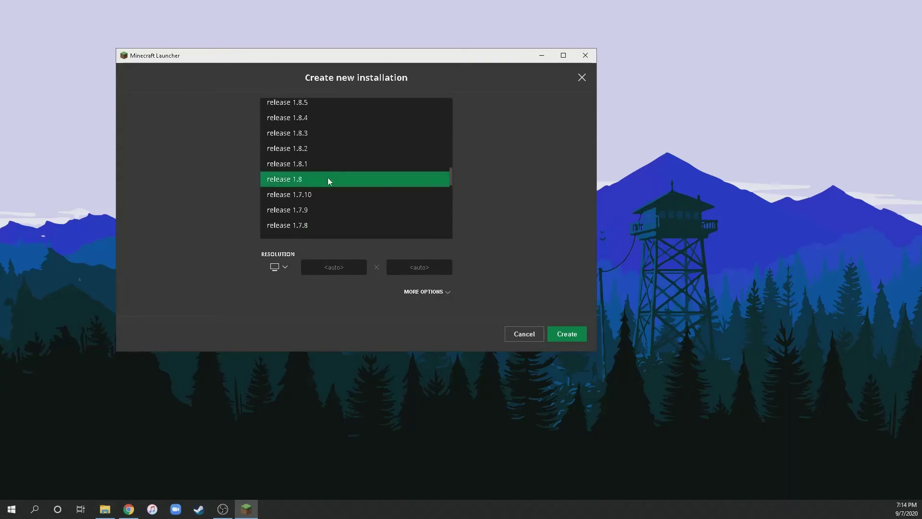
pyautogui.scroll(15, 328, 179)
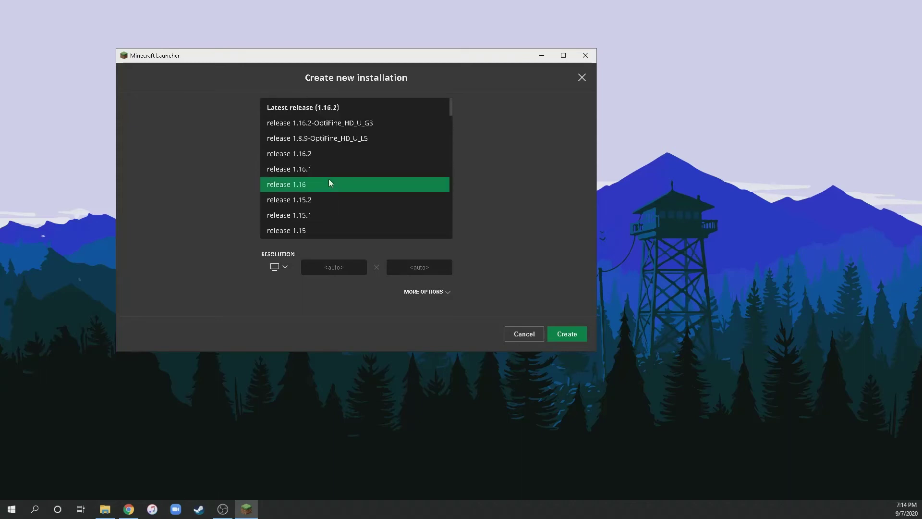
pyautogui.click(325, 126)
pyautogui.click(567, 323)
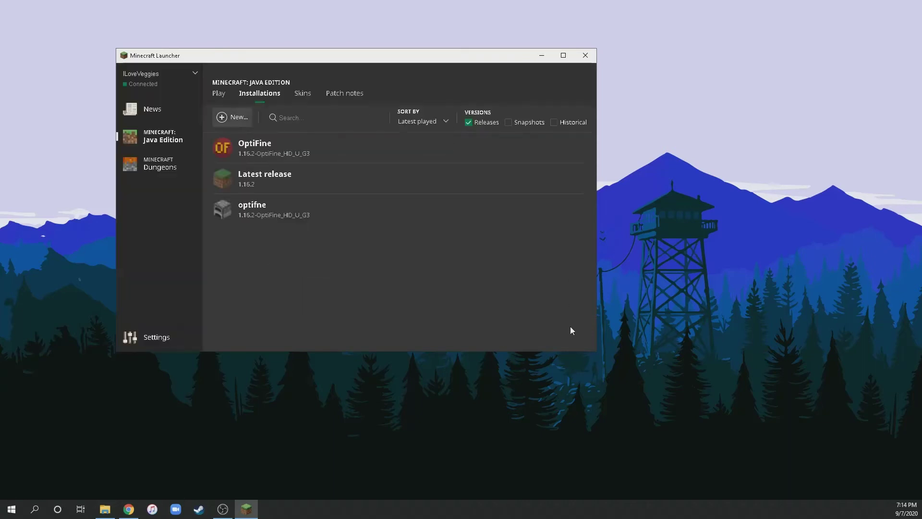
# Select the optifne installation on the Play tab and launch modded Minecraft 1.16.2.
pyautogui.click(218, 94)
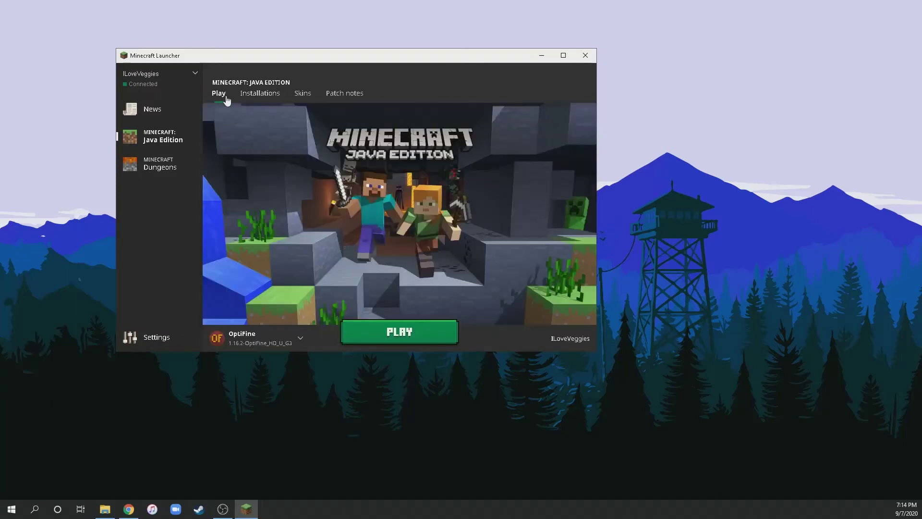
pyautogui.click(292, 334)
pyautogui.click(258, 260)
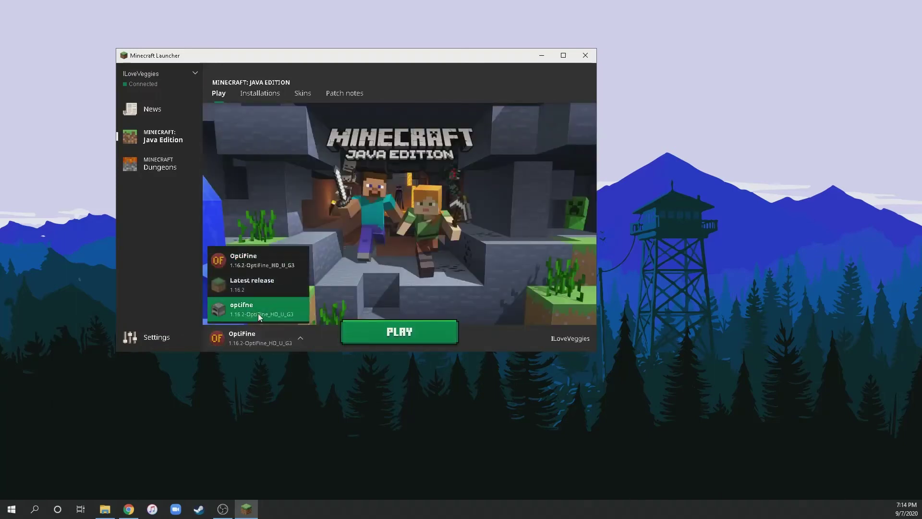
pyautogui.click(260, 342)
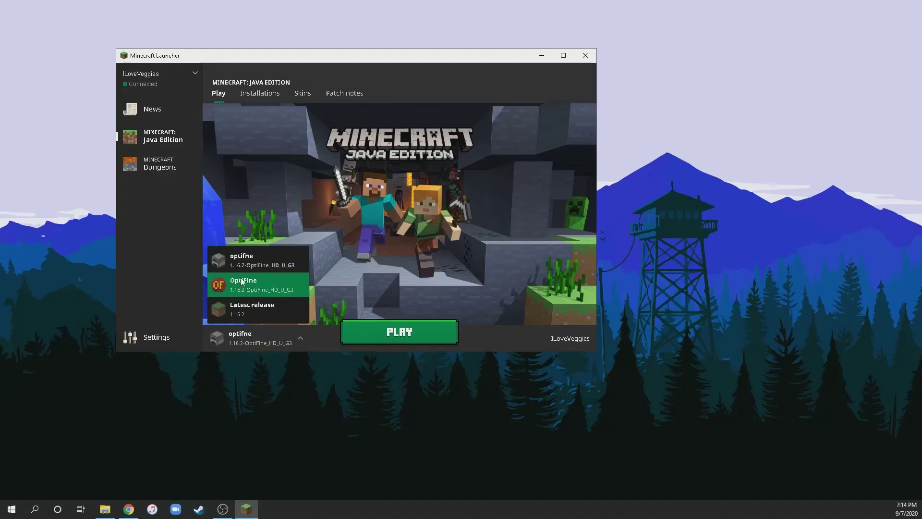
pyautogui.click(238, 261)
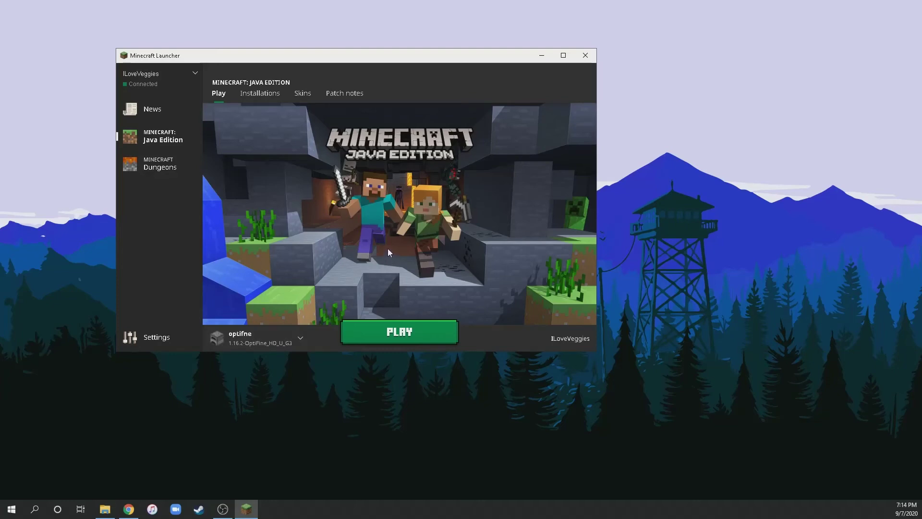
pyautogui.click(375, 333)
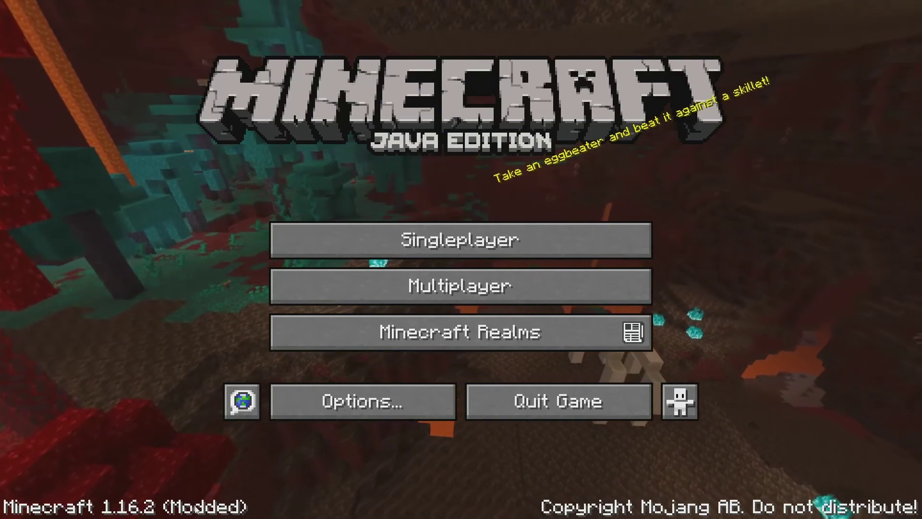
# Load the Singleplayer New World save, fly forward over the plains, and bring up the Game Menu.
pyautogui.click(404, 239)
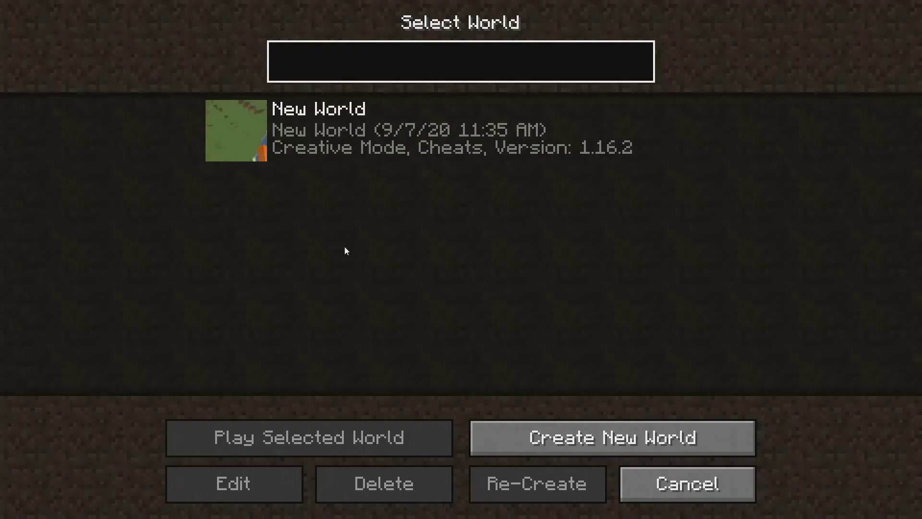
pyautogui.click(288, 138)
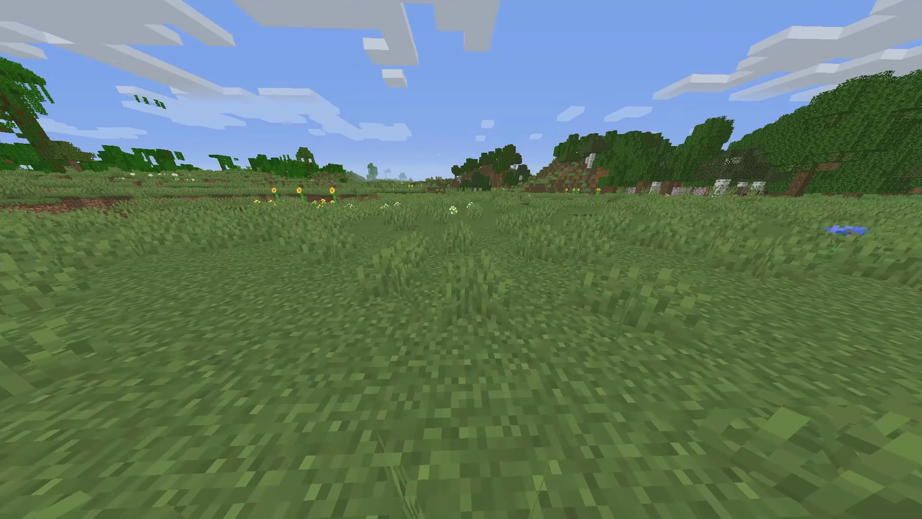
pyautogui.press('space')
pyautogui.press('space')
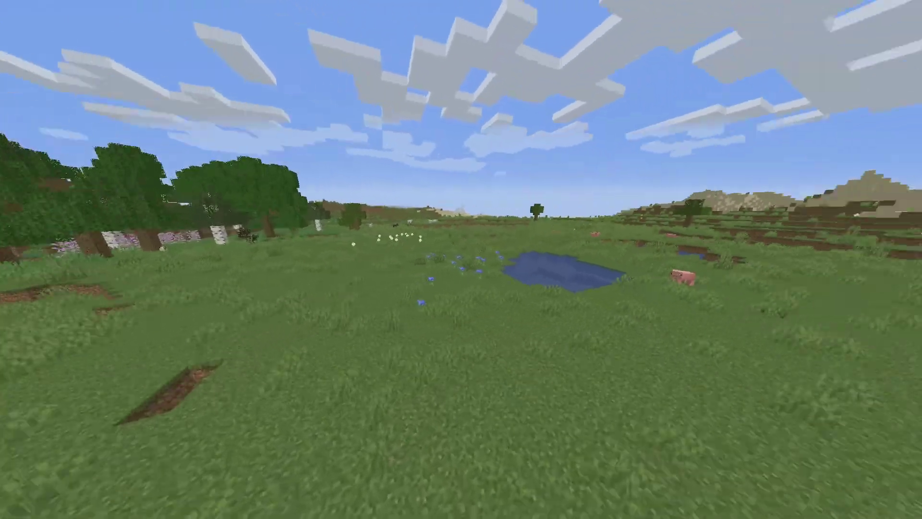
pyautogui.press('w')
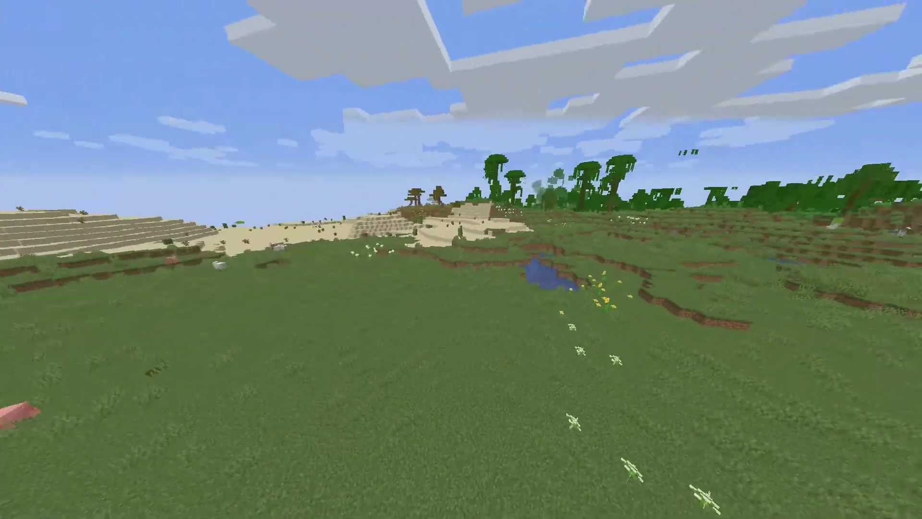
pyautogui.press('w')
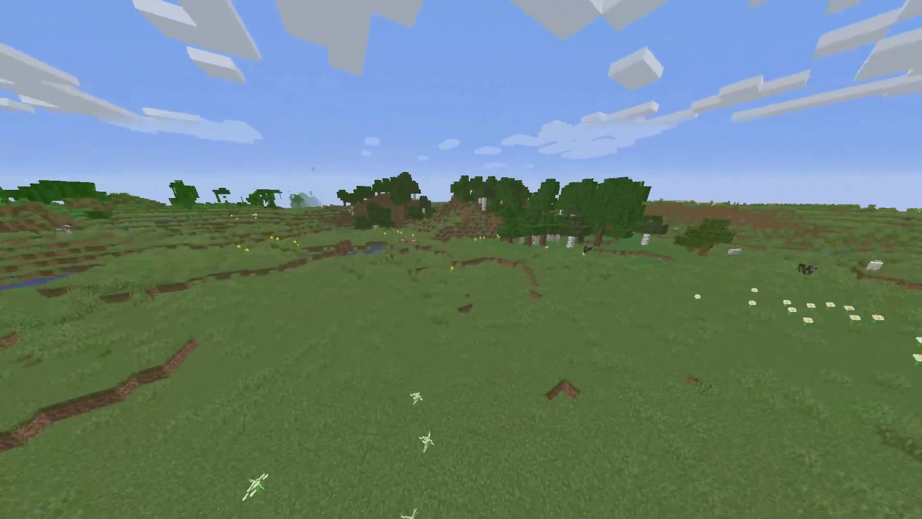
pyautogui.press('w')
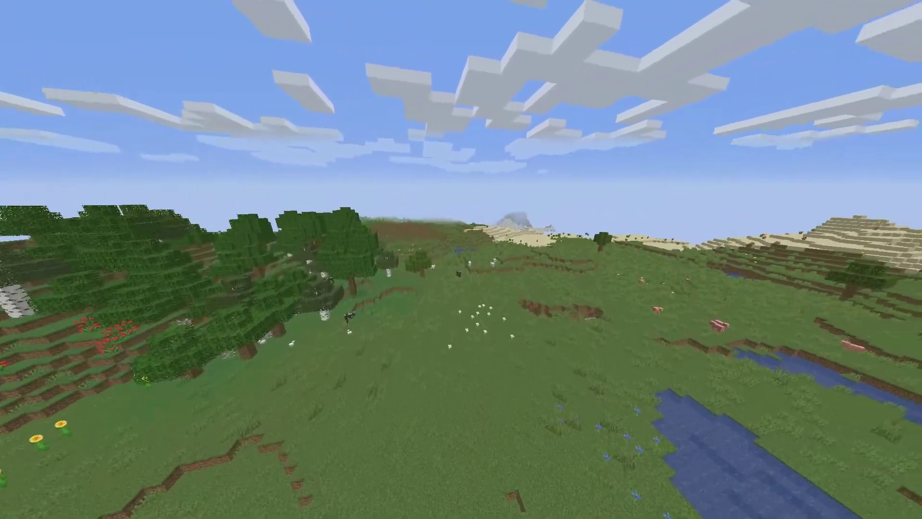
pyautogui.press('Escape')
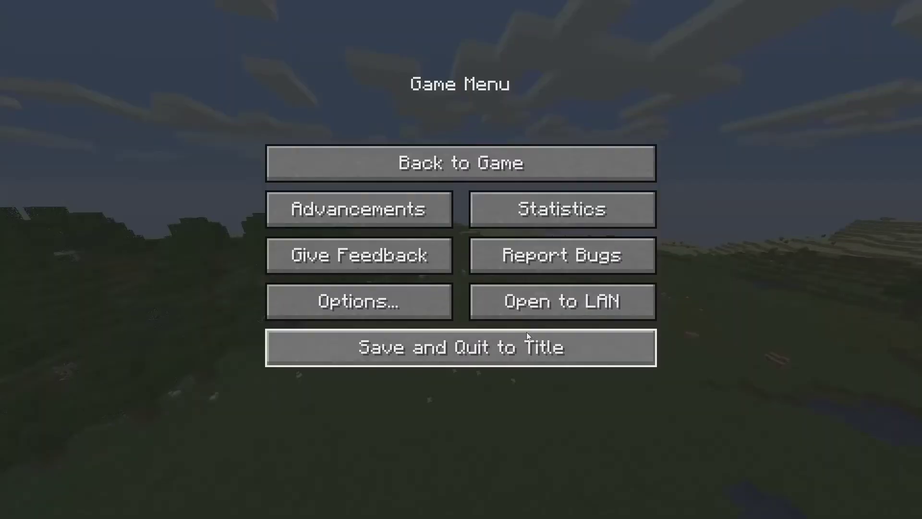
# Go through Options to OptiFine's Video Settings screen with its graphics, lighting and shader options.
pyautogui.click(396, 303)
pyautogui.click(347, 236)
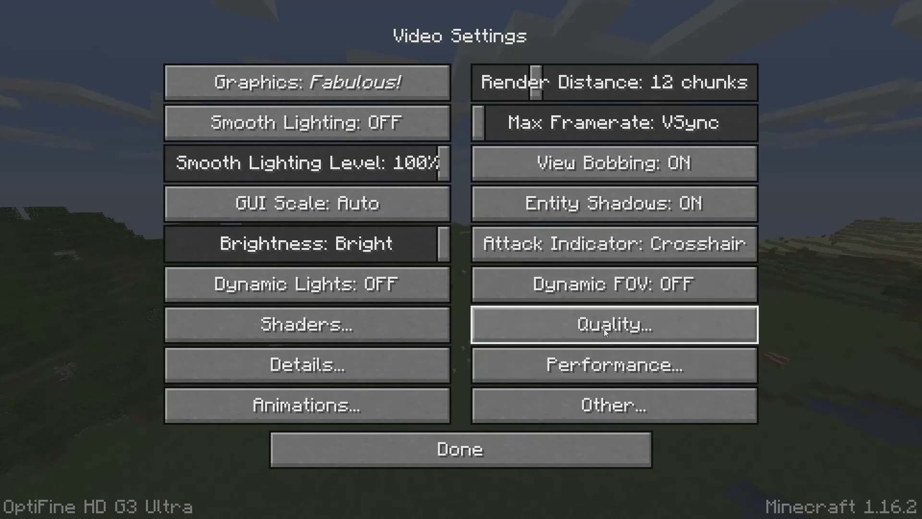
pyautogui.press('Escape')
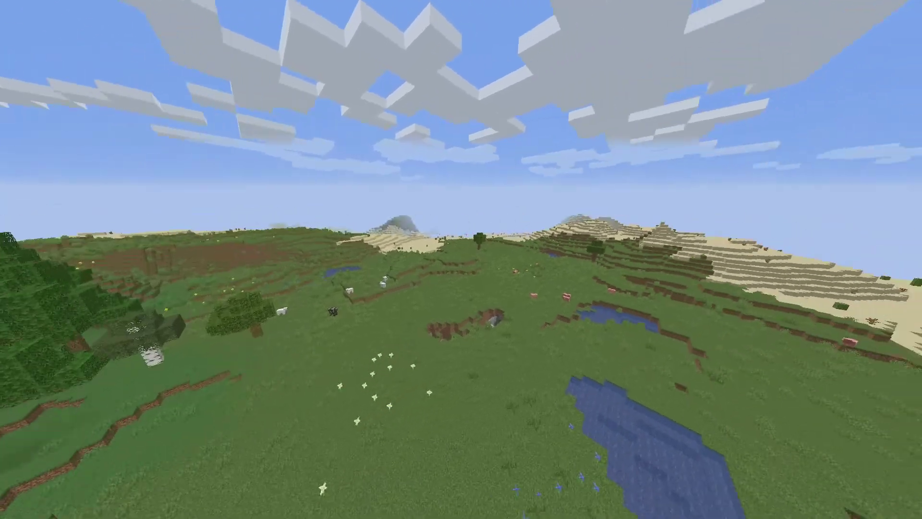